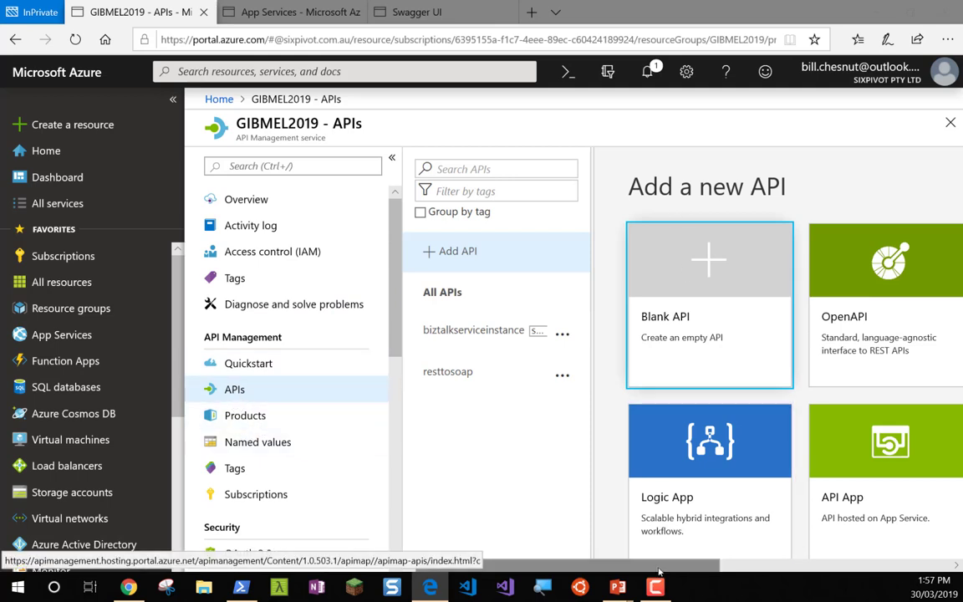
Look through the API types available for a new API and start creating one from a Function App.
left_click_drag(667, 566, 838, 576)
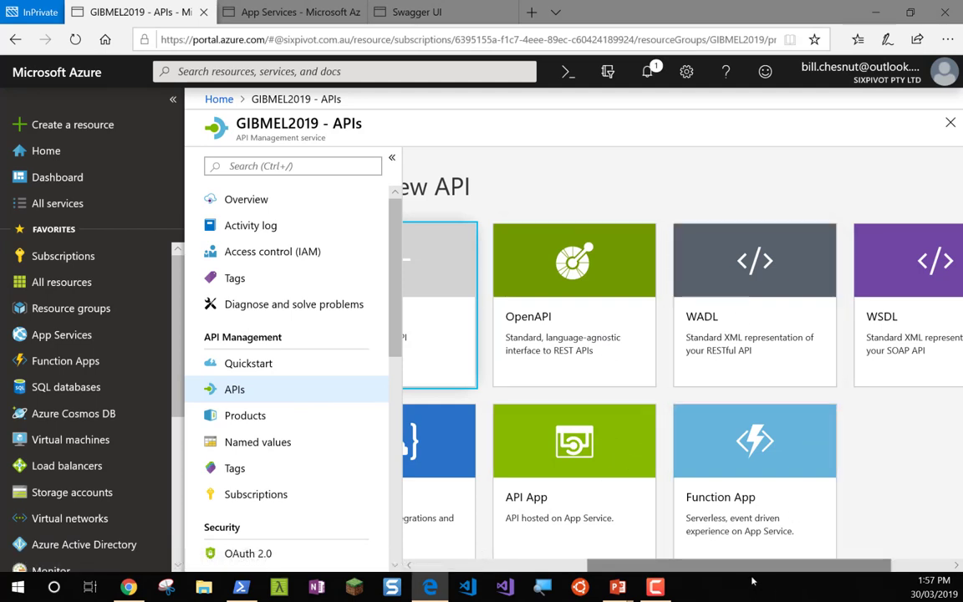
left_click_drag(756, 576, 731, 583)
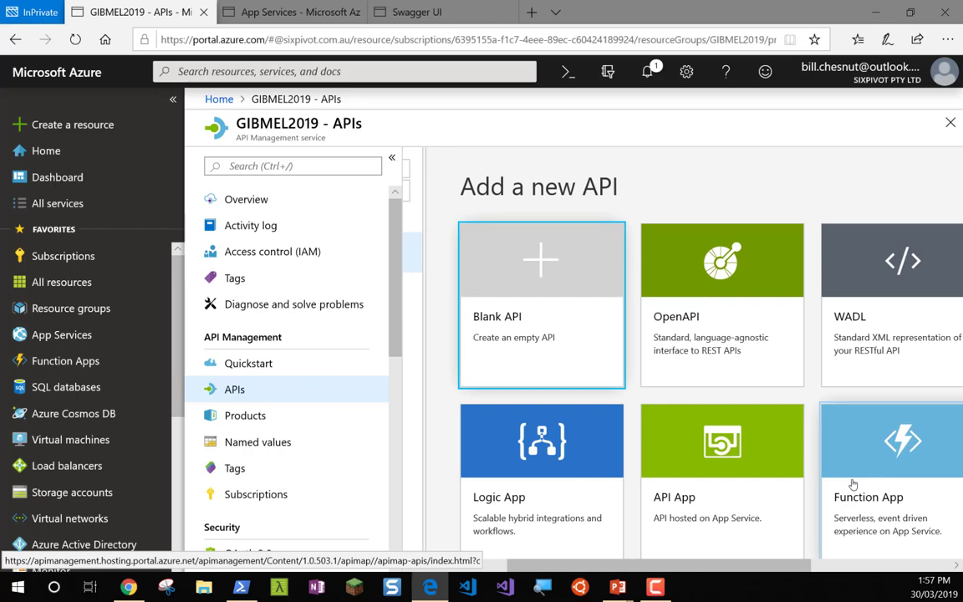
left_click(863, 440)
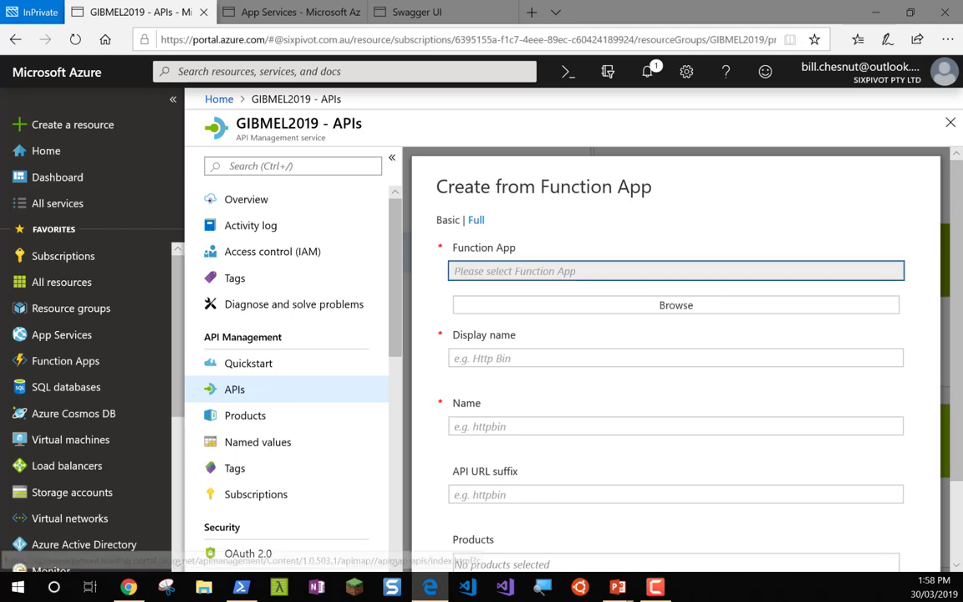
Reduce the browser page zoom to 75% so the whole creation form fits in view.
left_click(947, 40)
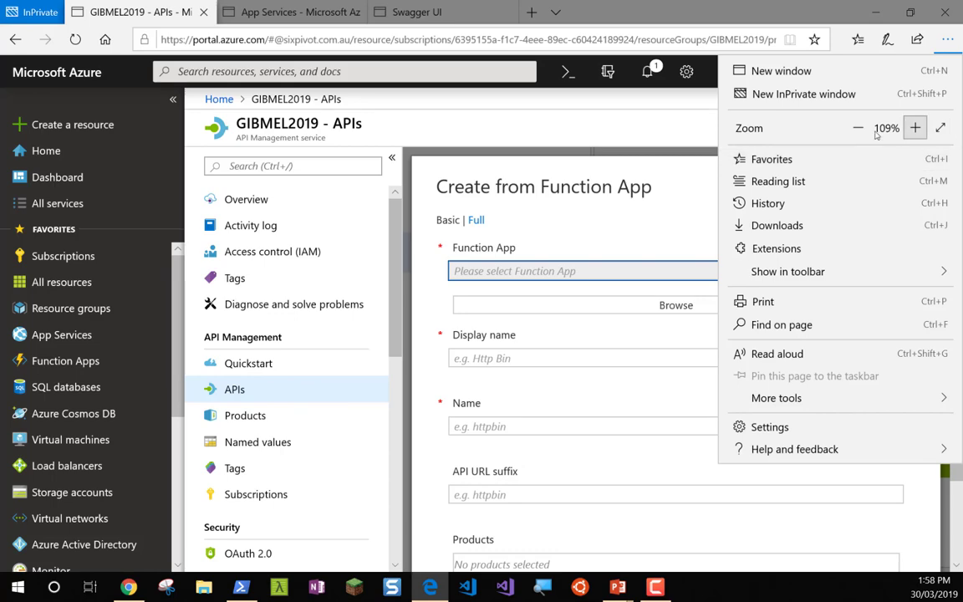
left_click(858, 128)
left_click(858, 129)
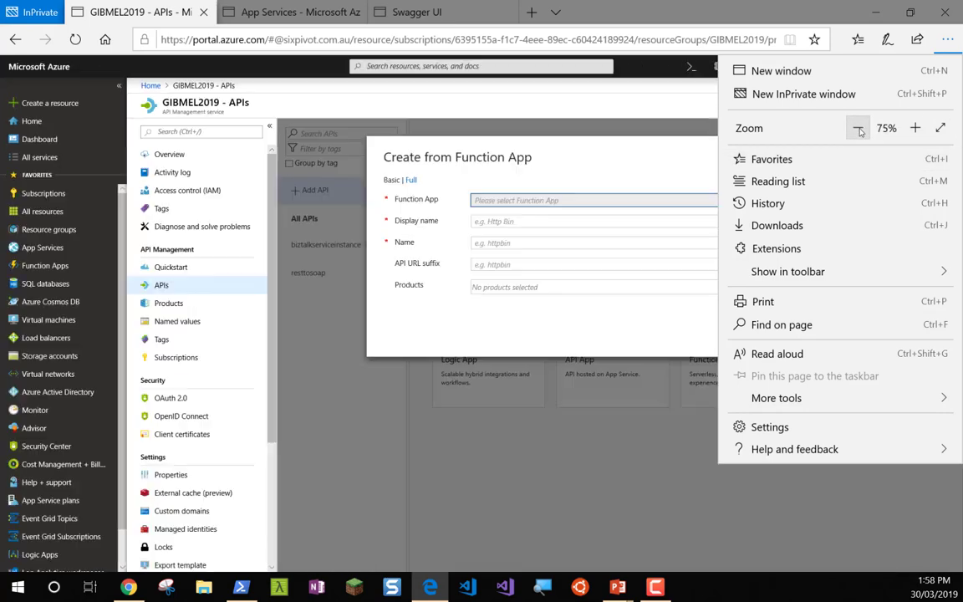
left_click(702, 164)
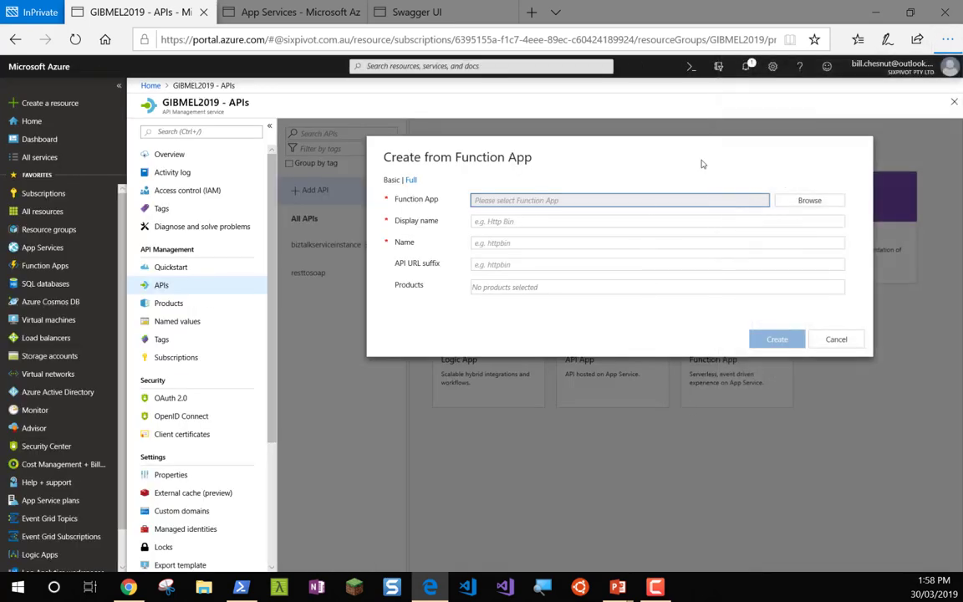
Import the AddXMLNamespace, HttpTriggerCSharp1 and RemoveXMLNamespaces functions from the BizTalkToAzurePOC Function App into the new API form.
left_click(800, 202)
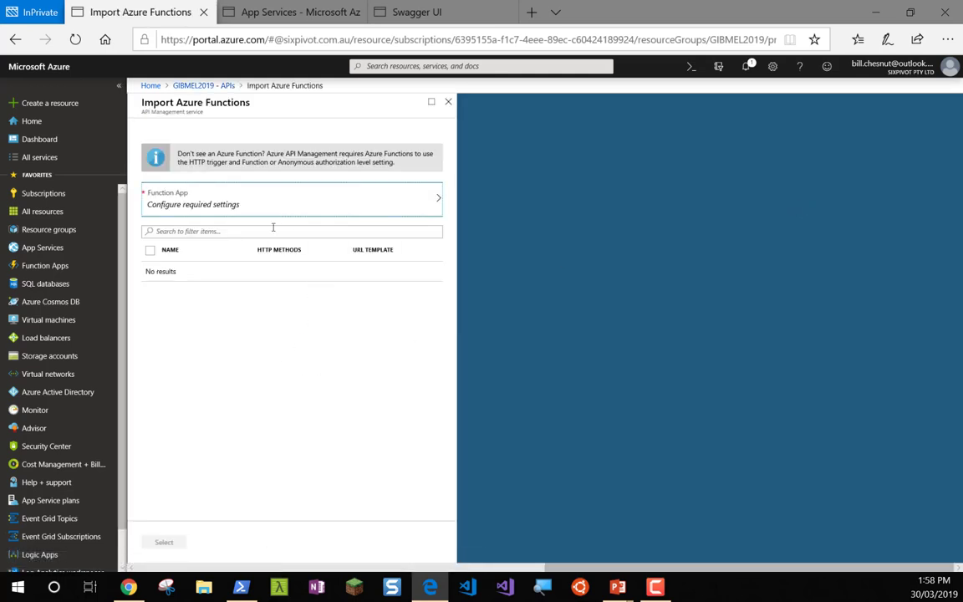
left_click(279, 202)
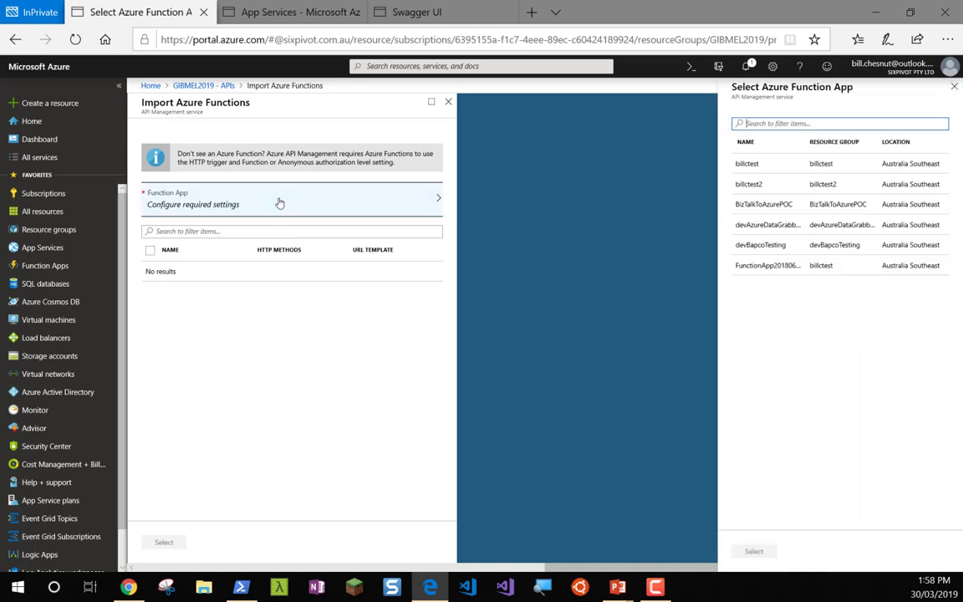
left_click(778, 206)
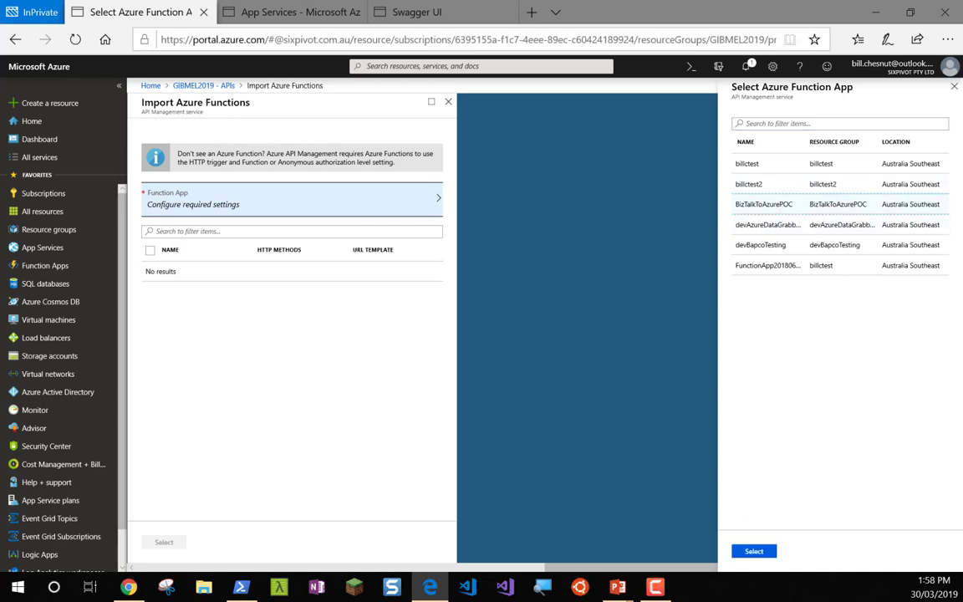
left_click(754, 551)
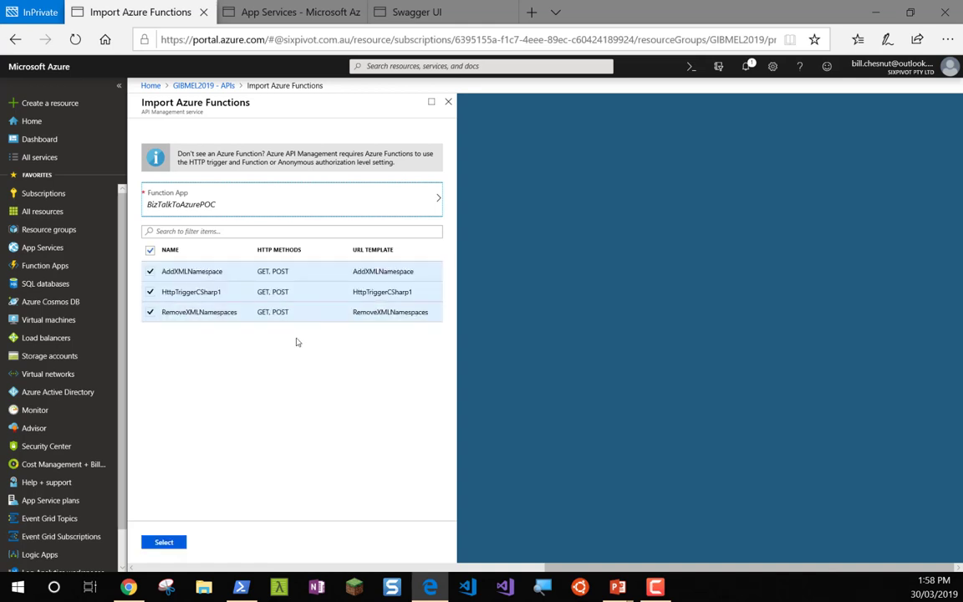
left_click(161, 543)
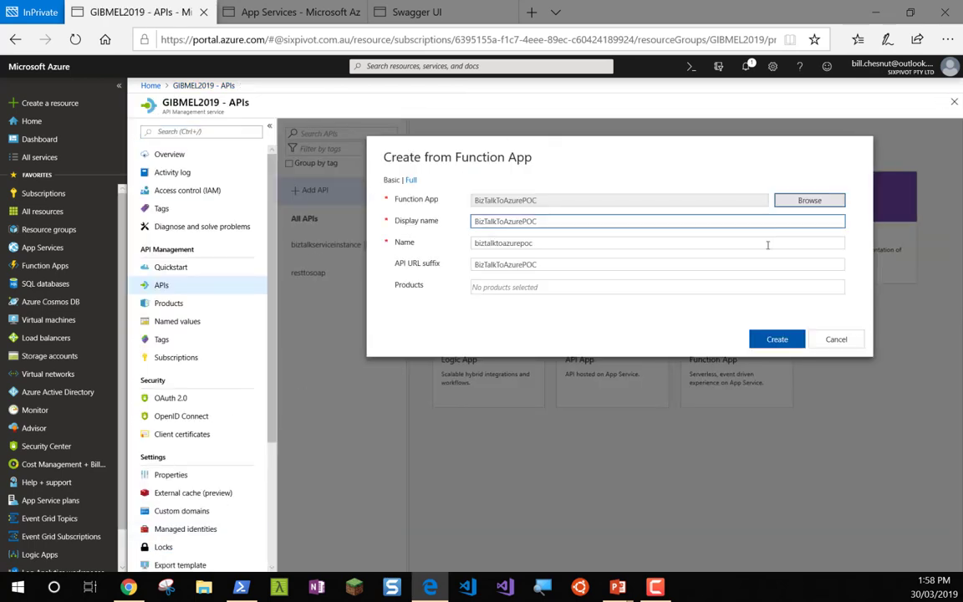
Assign the Integration product to the BizTalkToAzurePOC API and create it.
left_click(566, 288)
left_click(522, 316)
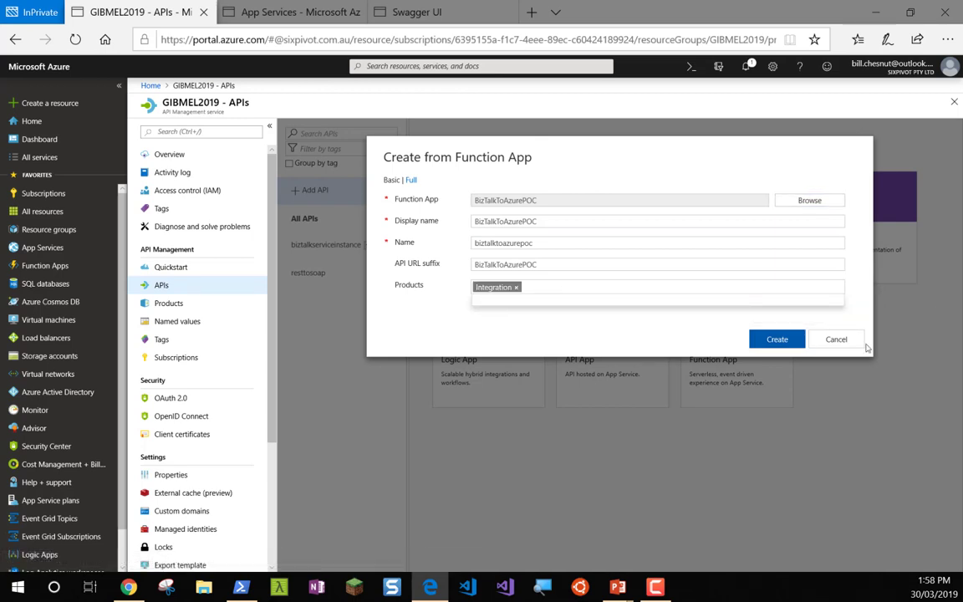
left_click(769, 341)
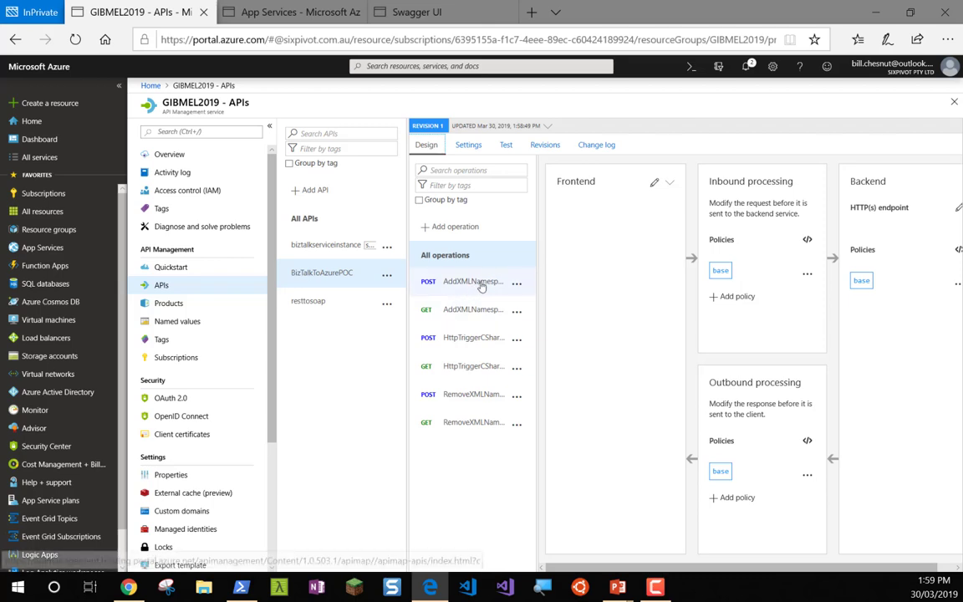
Review the POST RemoveXMLNamespaces operation's design and the BizTalkToAzurePOC API's general, subscription, security and diagnostics settings.
left_click(471, 396)
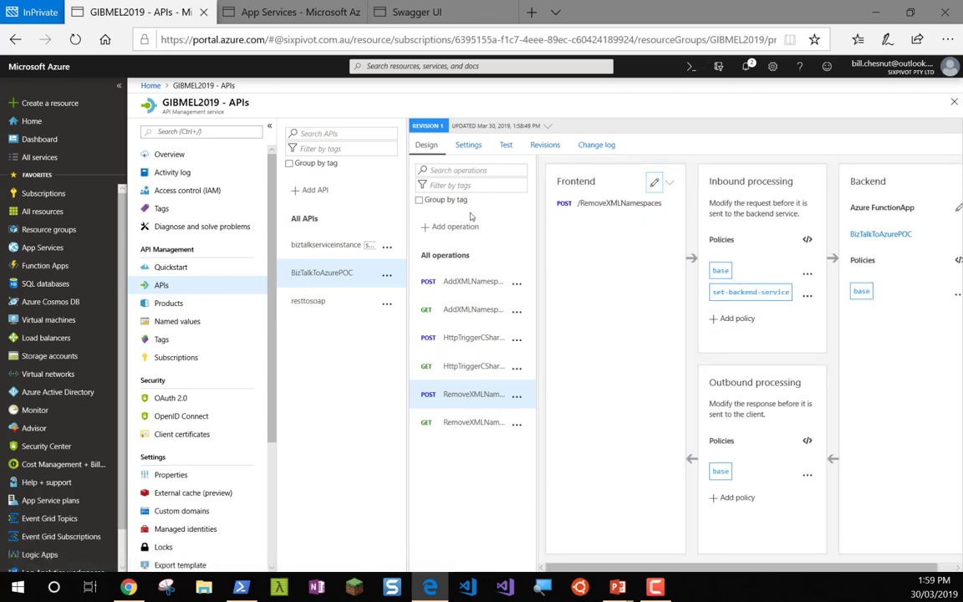
left_click(467, 146)
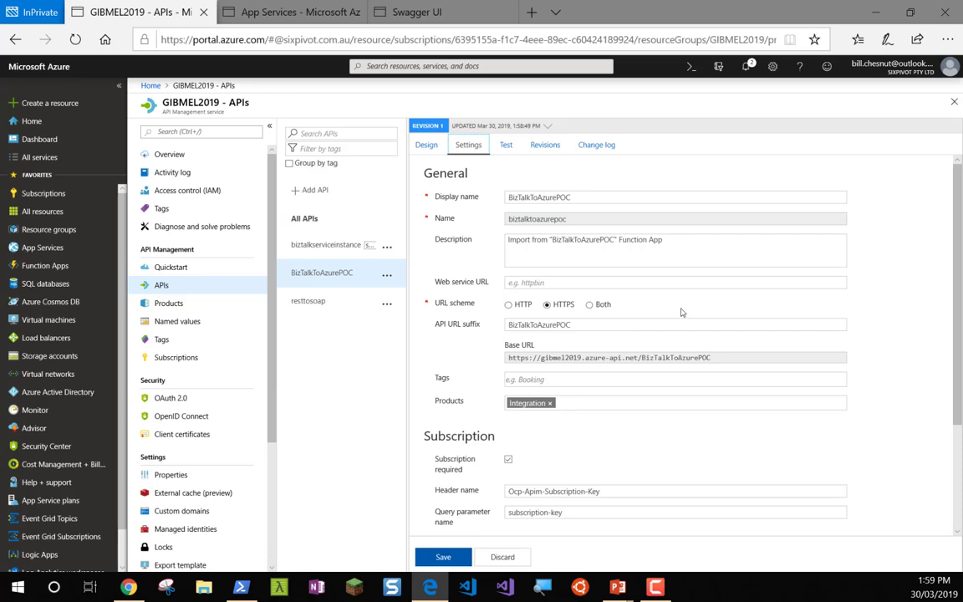
scroll(682, 311, "down", 1)
scroll(682, 312, "down", 2)
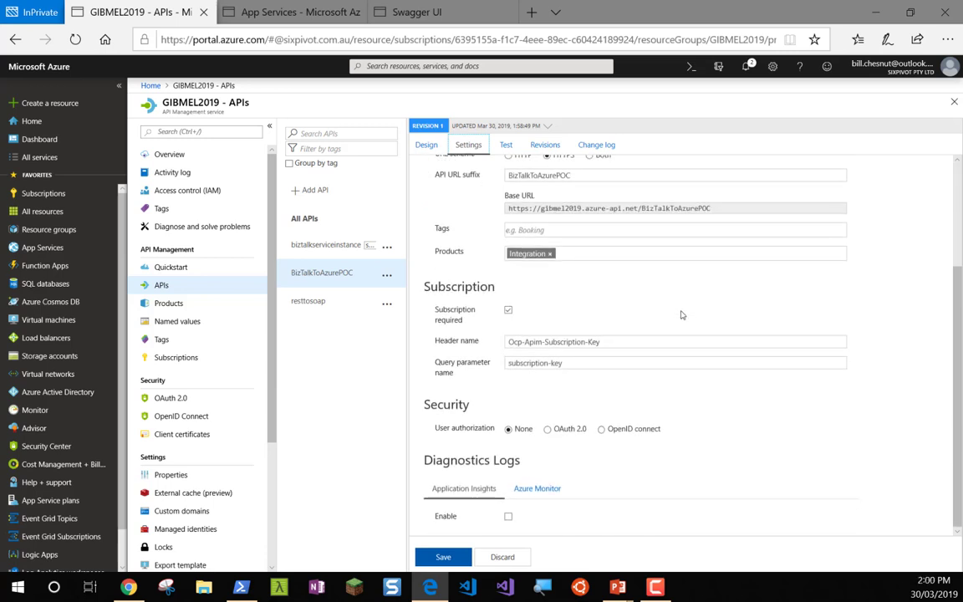
scroll(682, 313, "up", 3)
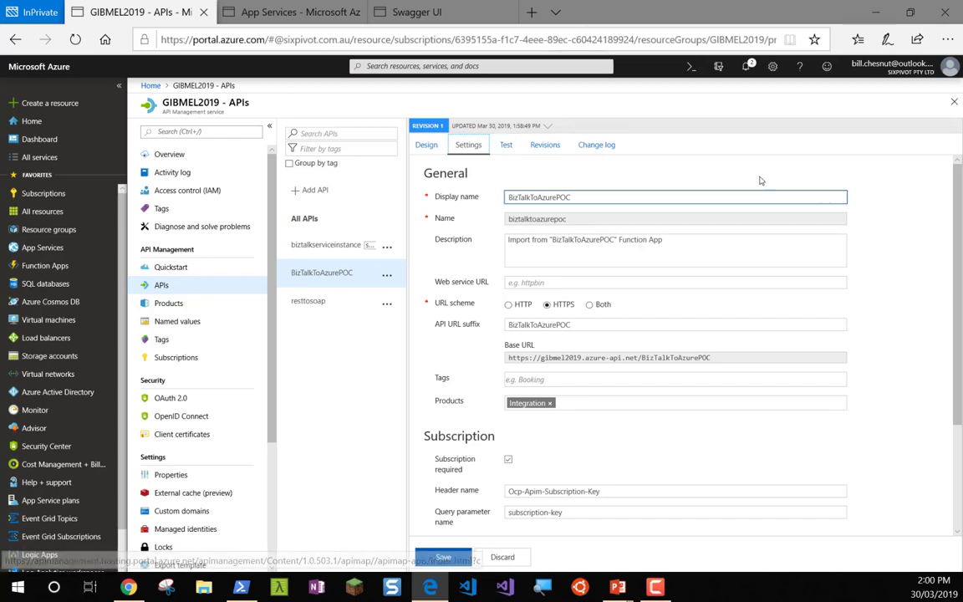
Open the test console for the POST AddXMLNamespace operation and examine its parameters, headers, request body and URL.
left_click(509, 149)
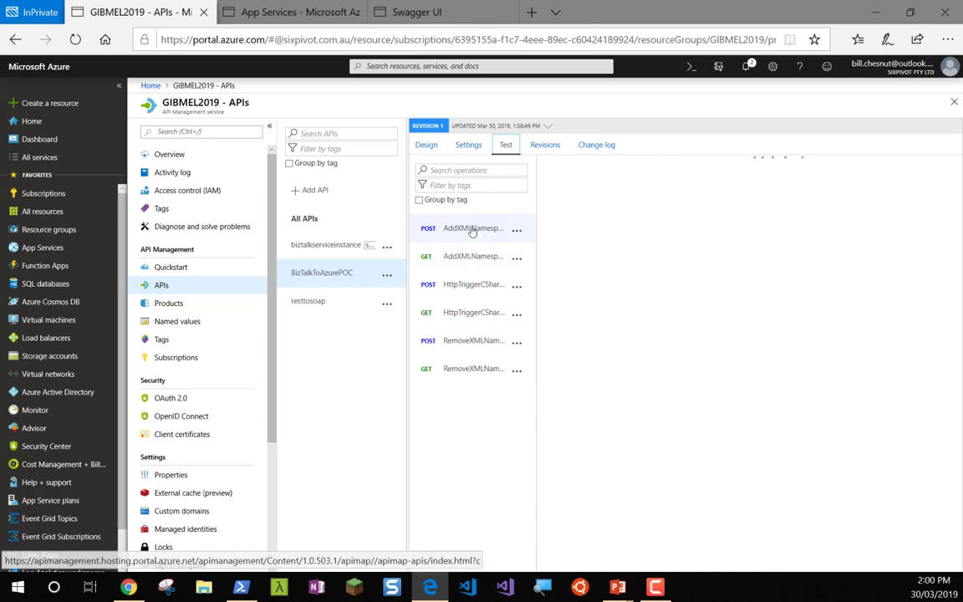
left_click(472, 229)
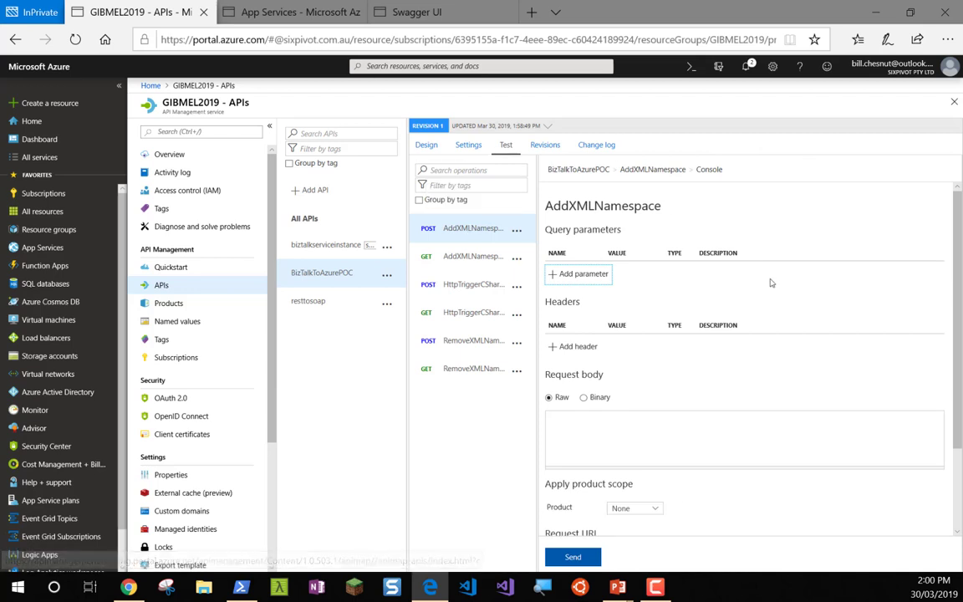
scroll(734, 389, "down", 3)
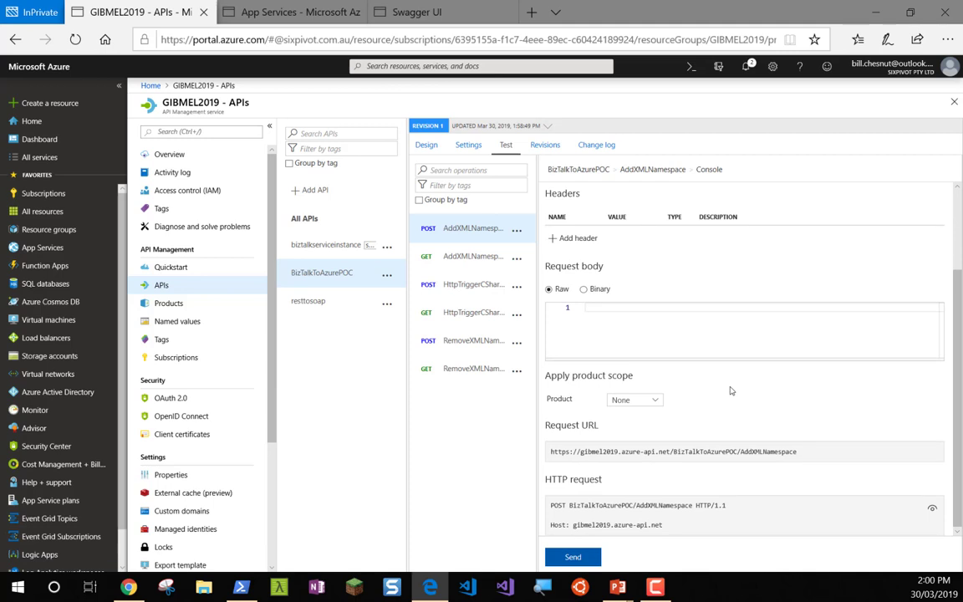
left_click(716, 346)
scroll(716, 346, "up", 3)
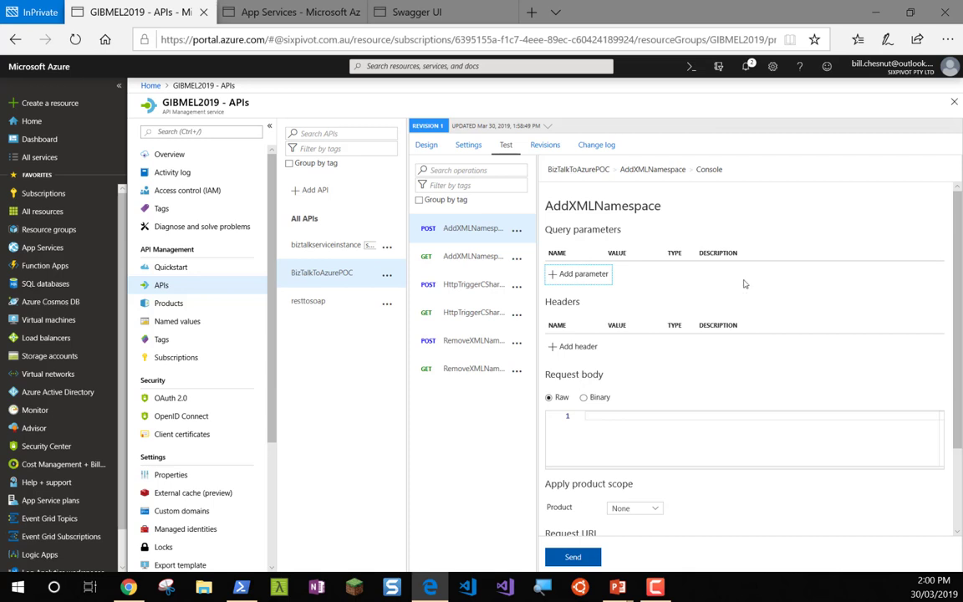
Send a test request with the default XML body to the Submit operation of the biztalkserviceinstance API.
left_click(329, 244)
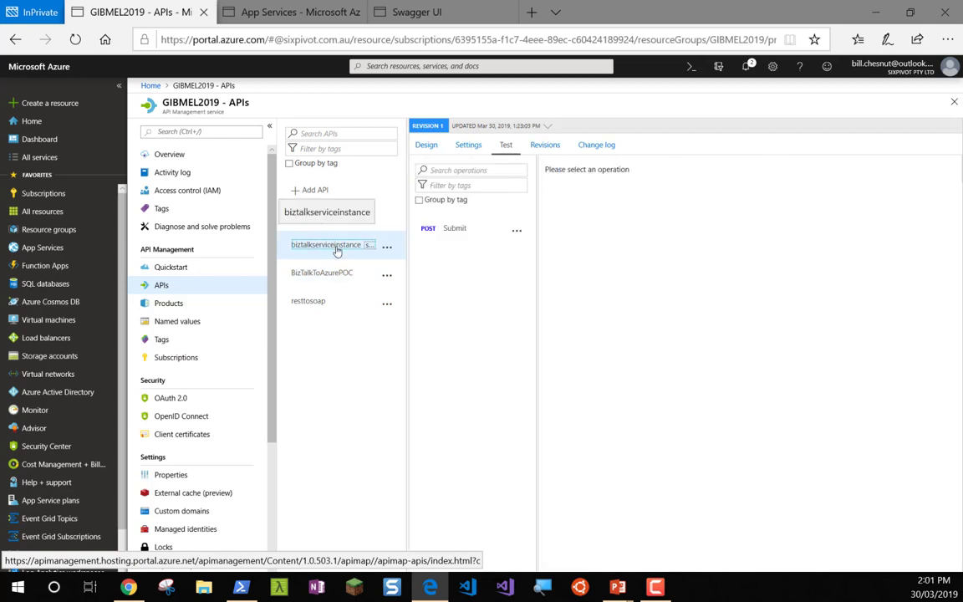
left_click(463, 233)
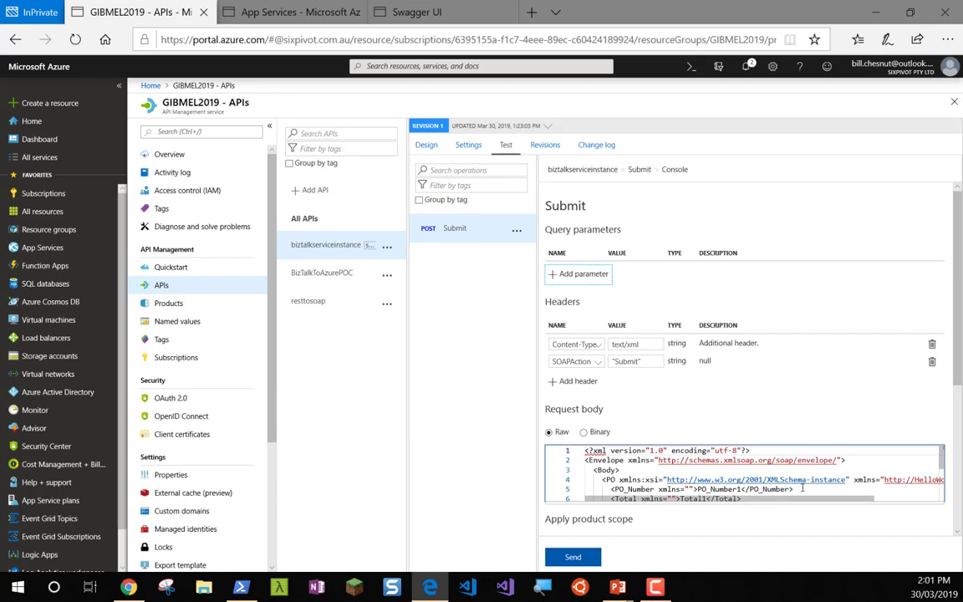
left_click(576, 557)
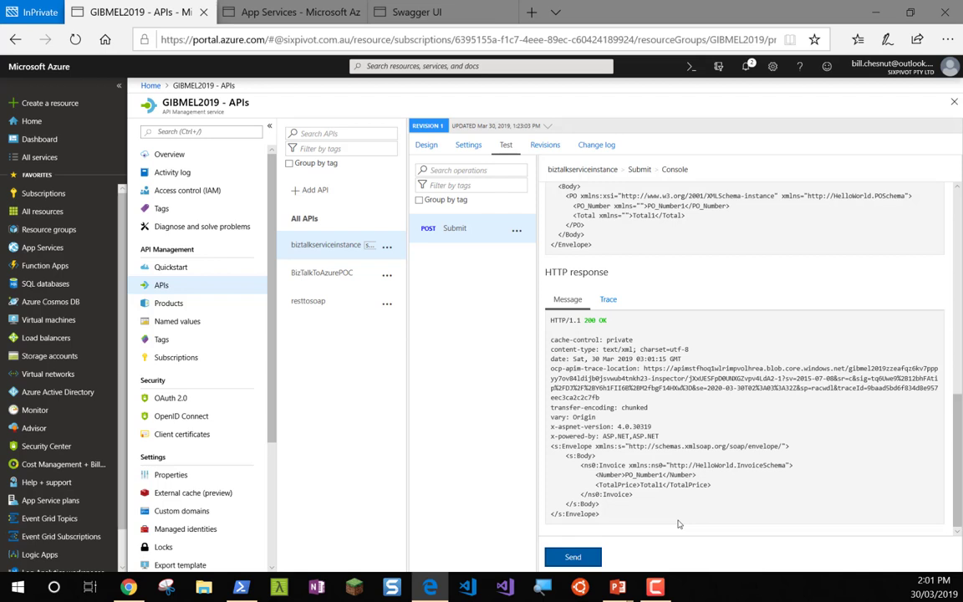
Send a test request with the sample JSON body to the Submit operation of the resttosoap API.
left_click(318, 310)
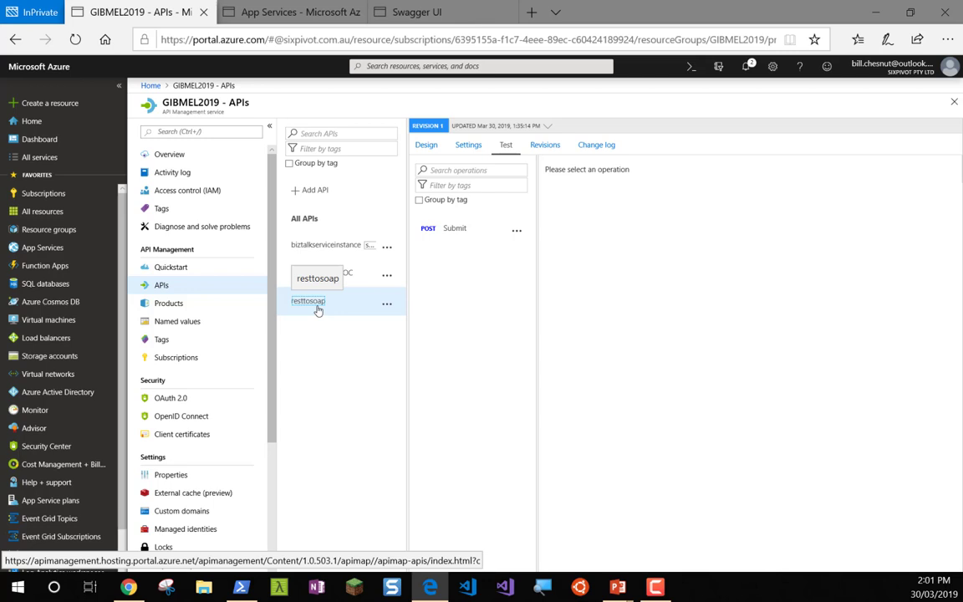
left_click(458, 235)
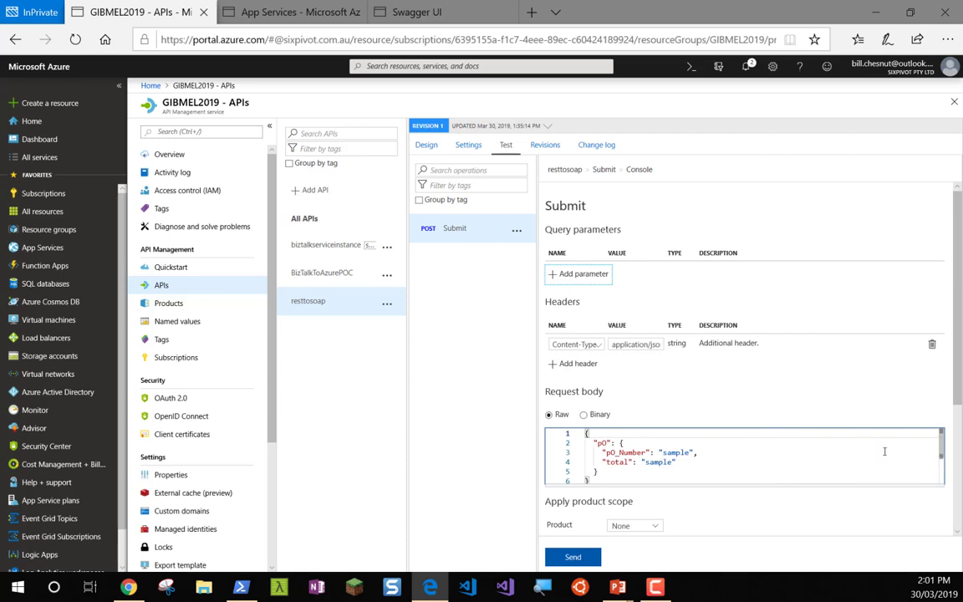
left_click(575, 558)
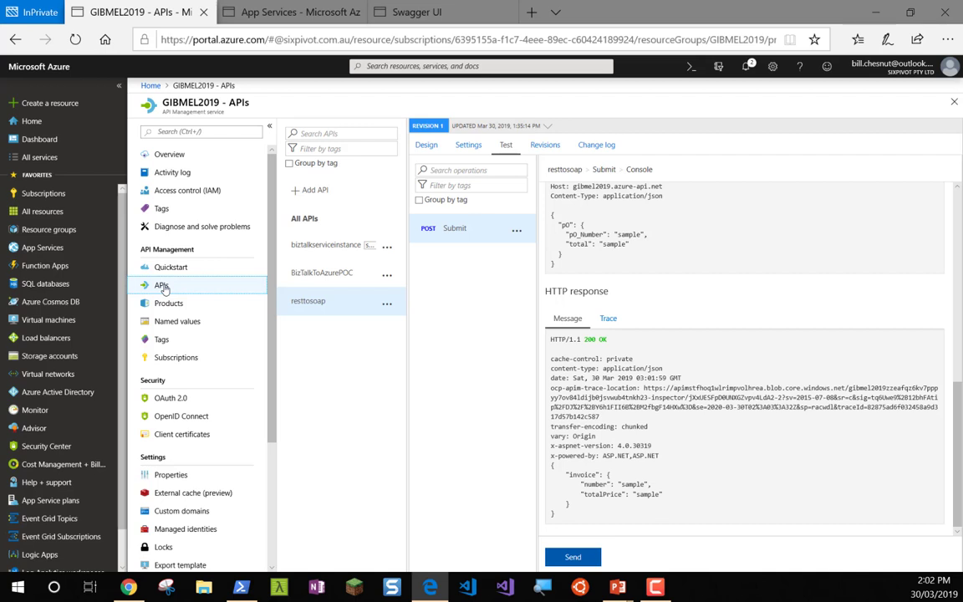
Open the inbound processing policy code of the resttosoap API's Submit operation from its design view.
left_click(461, 146)
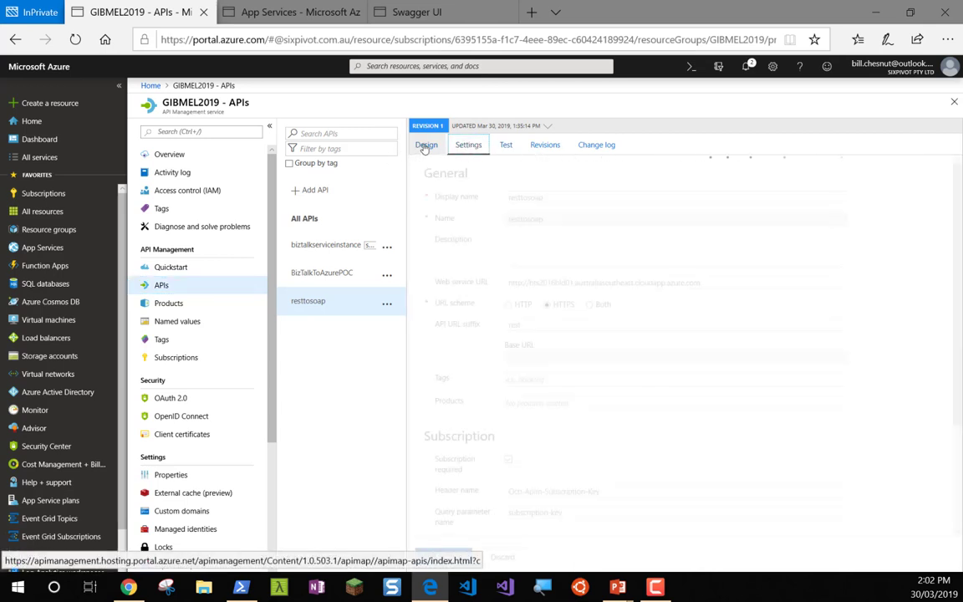
left_click(425, 145)
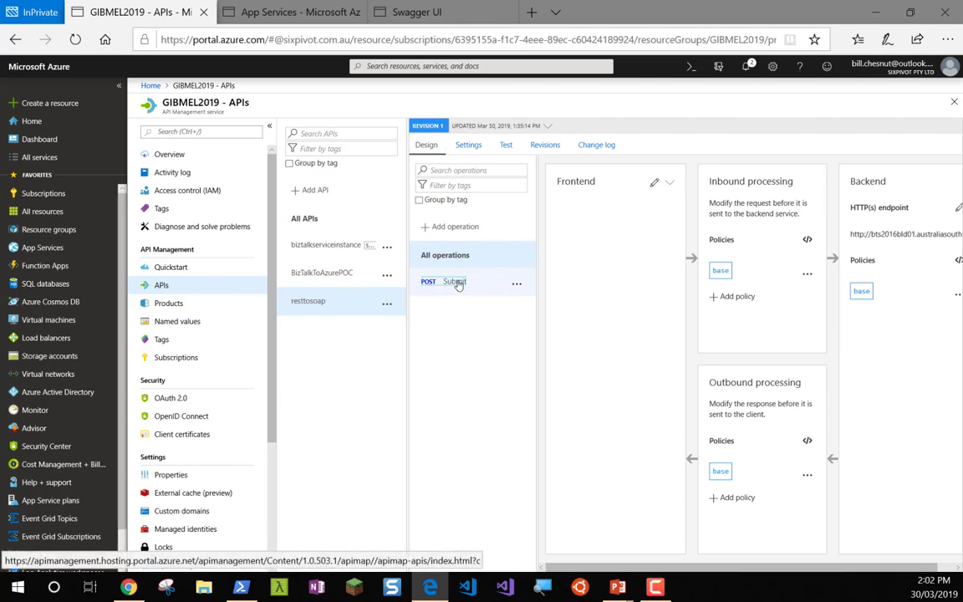
left_click(455, 282)
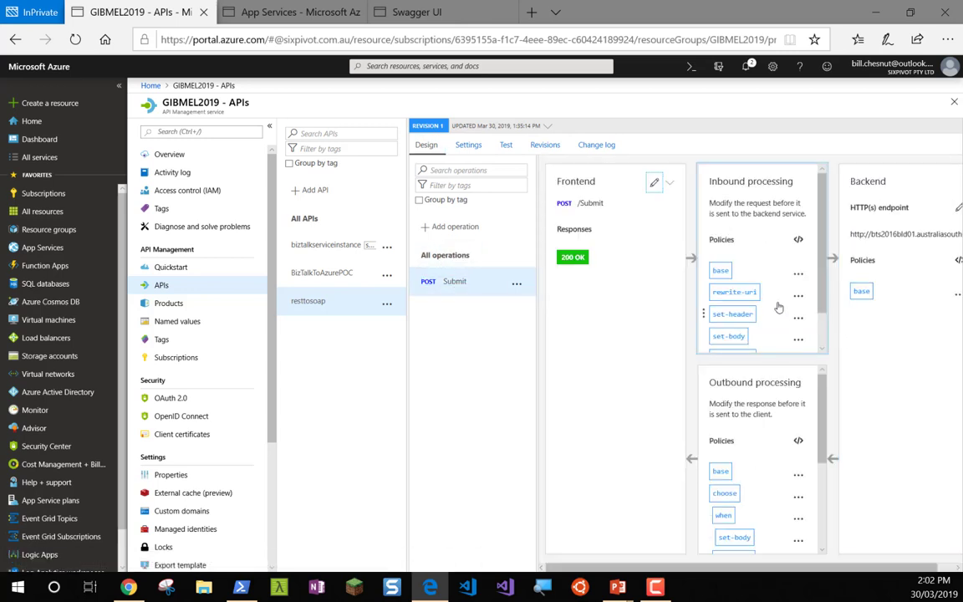
scroll(778, 310, "down", 1)
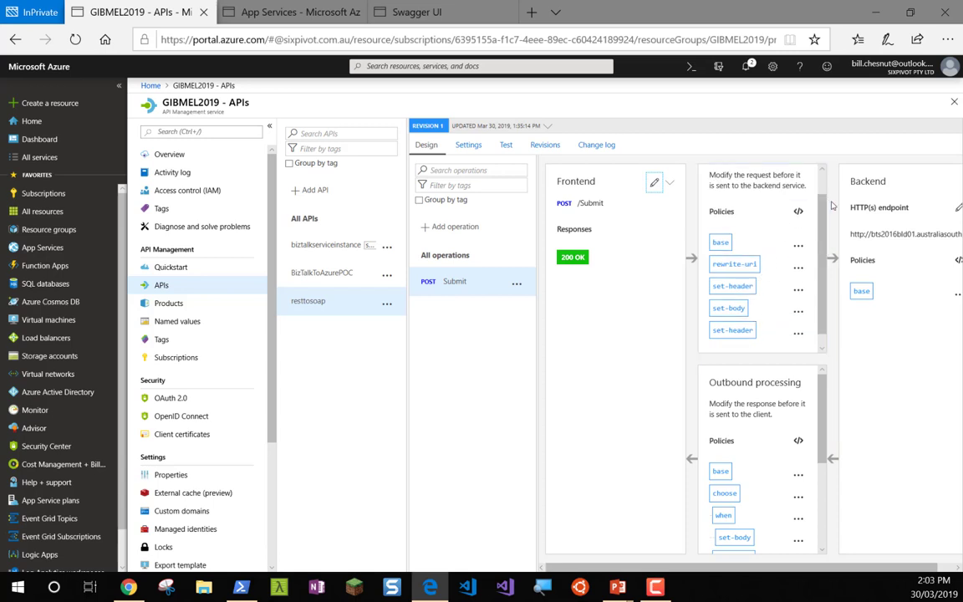
left_click(798, 212)
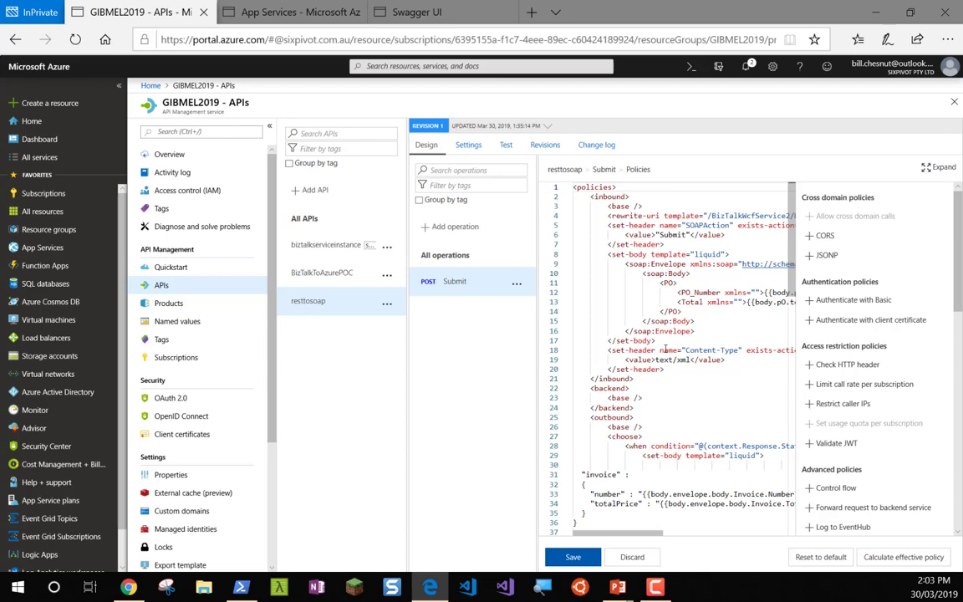
Examine the Submit operation's inbound and outbound policy code and the available transformation and caching policies.
scroll(677, 392, "down", 3)
scroll(747, 442, "down", 6)
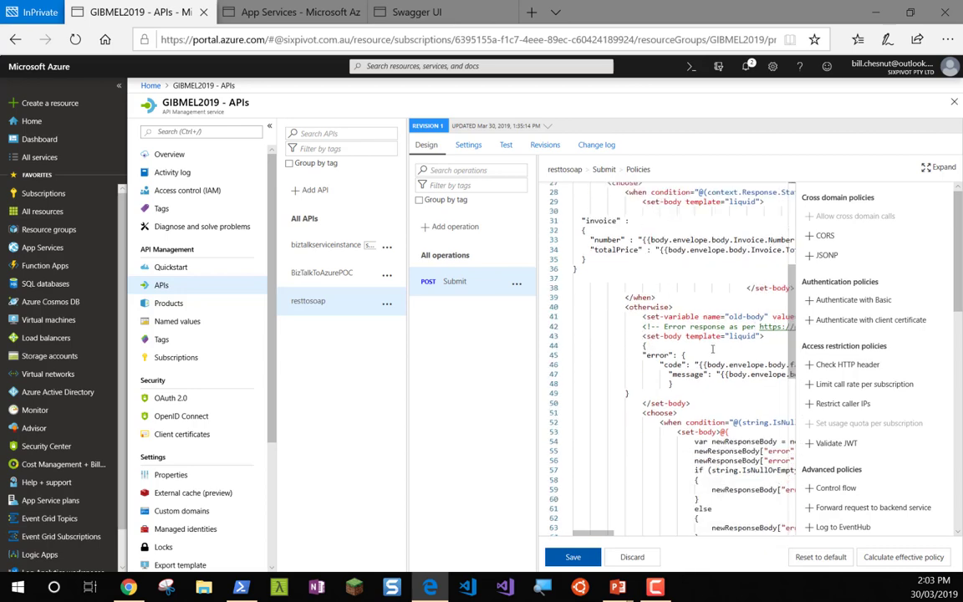
scroll(712, 349, "down", 2)
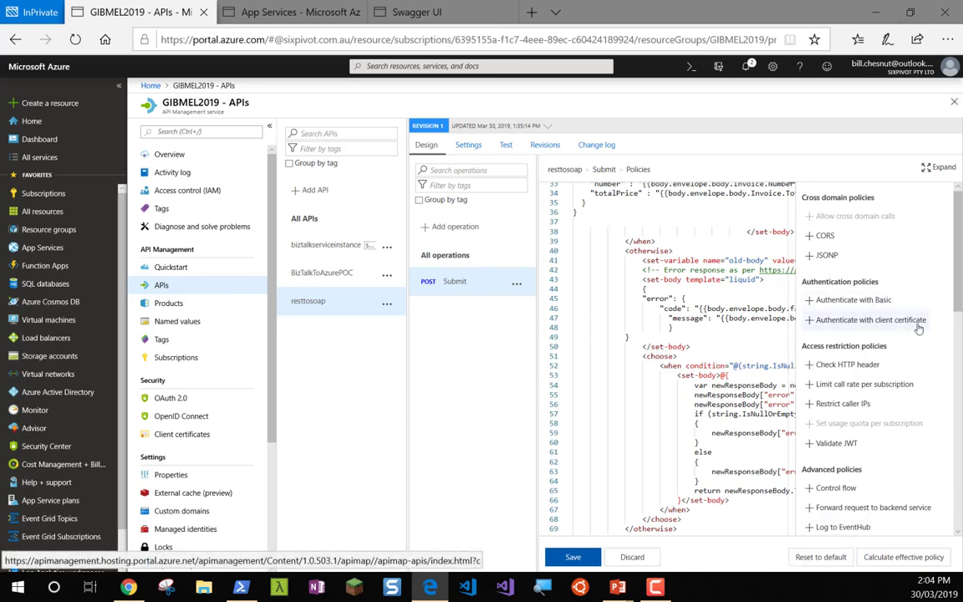
scroll(911, 334, "down", 5)
scroll(911, 341, "down", 1)
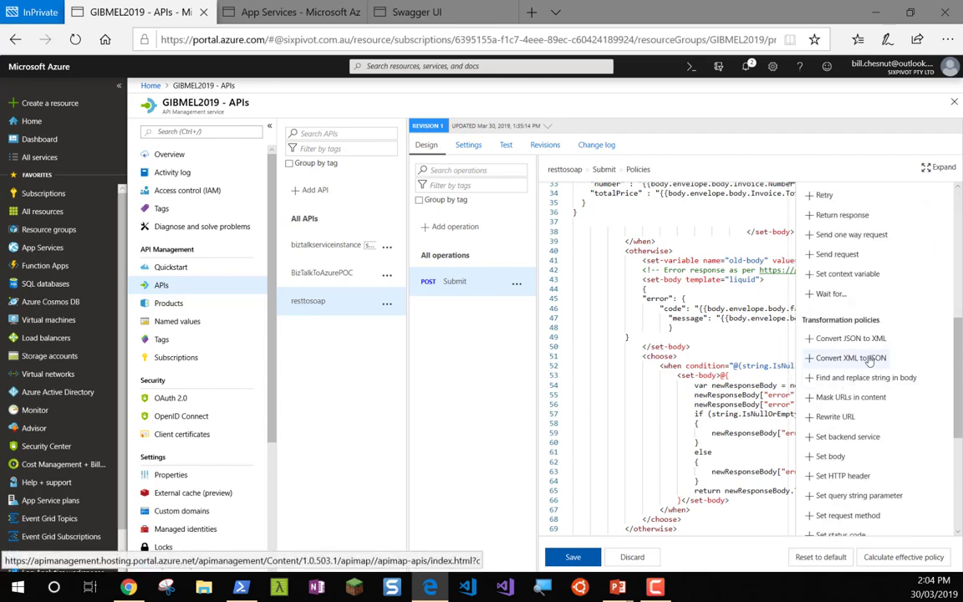
scroll(888, 357, "down", 3)
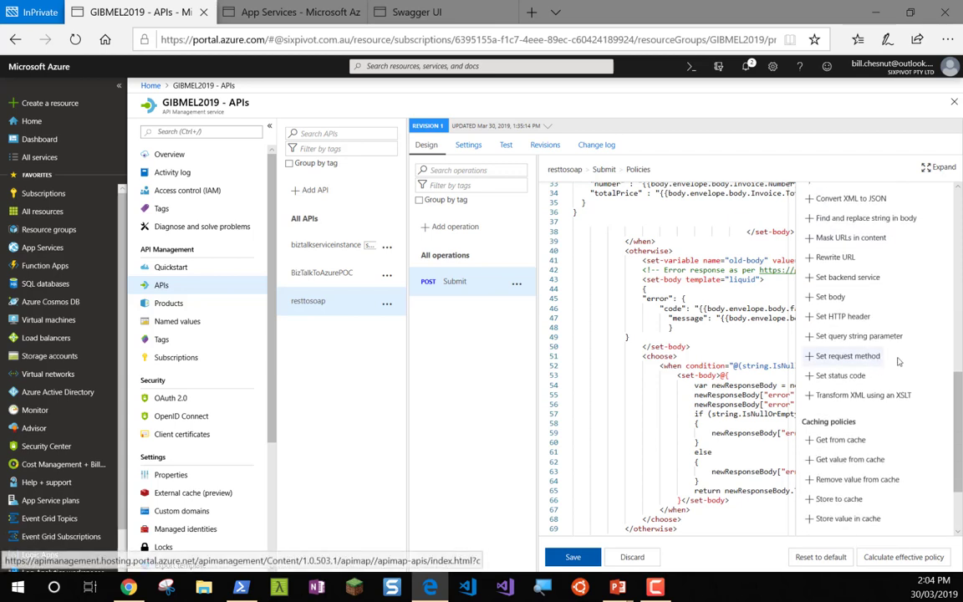